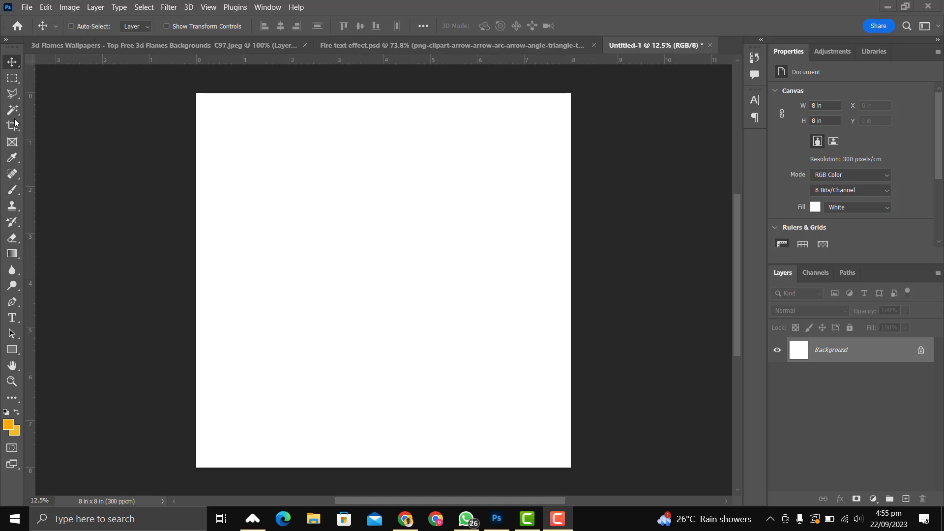
Add the word Fire in red 140 pt Basement Grotesque Black and move it toward the canvas centre.
left_click(12, 317)
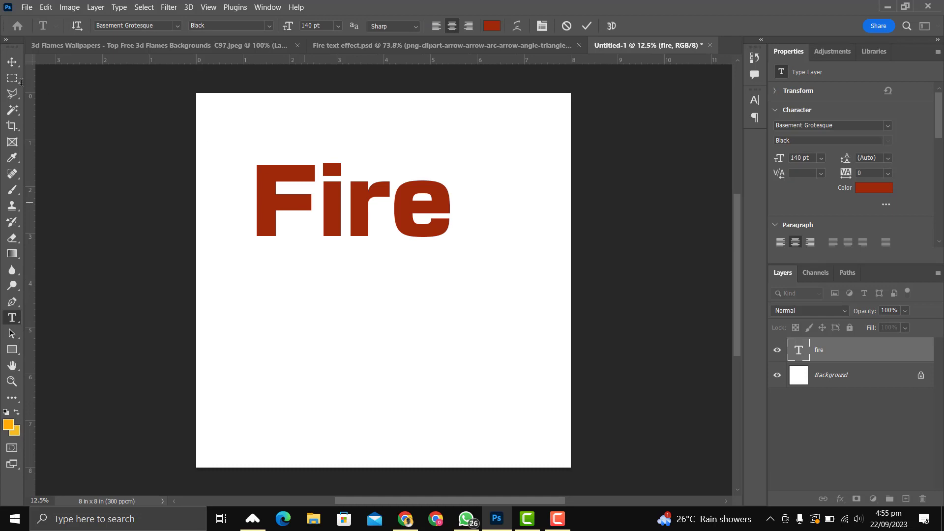
left_click(12, 62)
left_click_drag(395, 184, 414, 217)
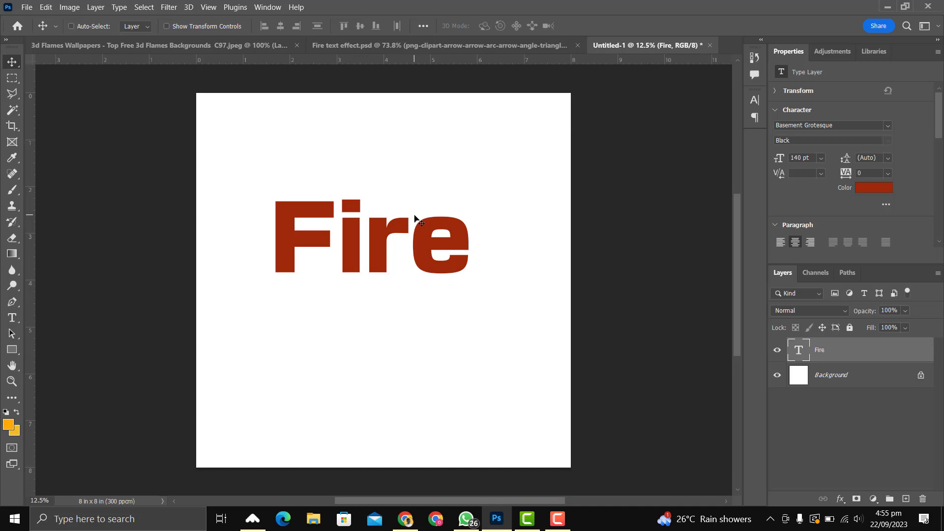
Search the font list for 'fire' and apply Firestarter Regular to the Fire text.
left_click(834, 125)
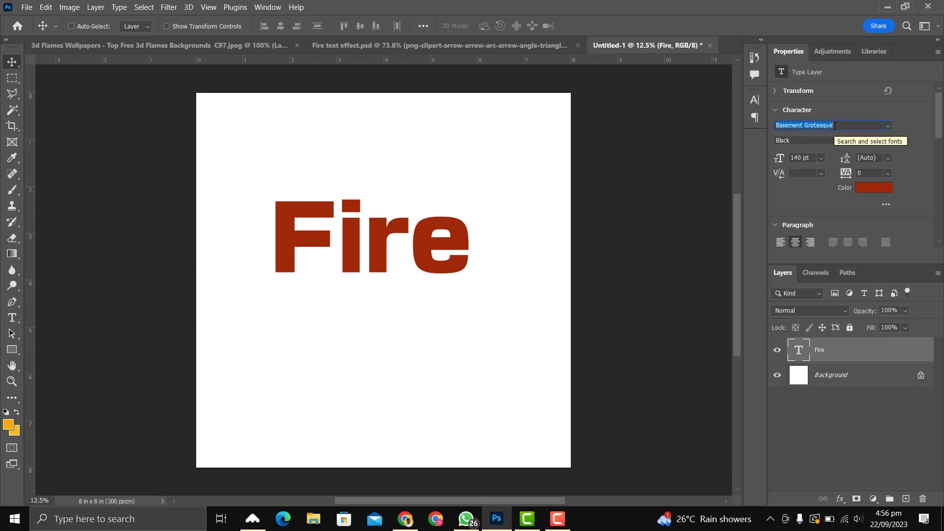
type("fire")
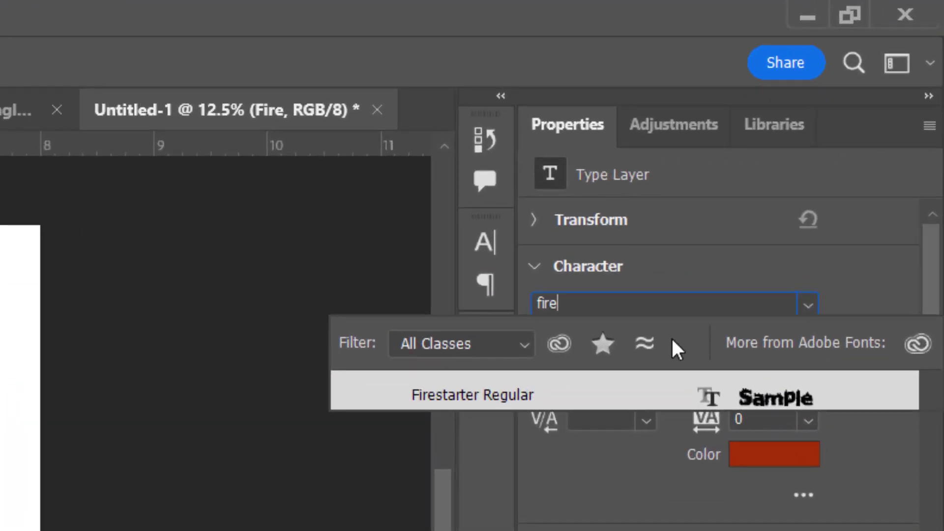
left_click(615, 401)
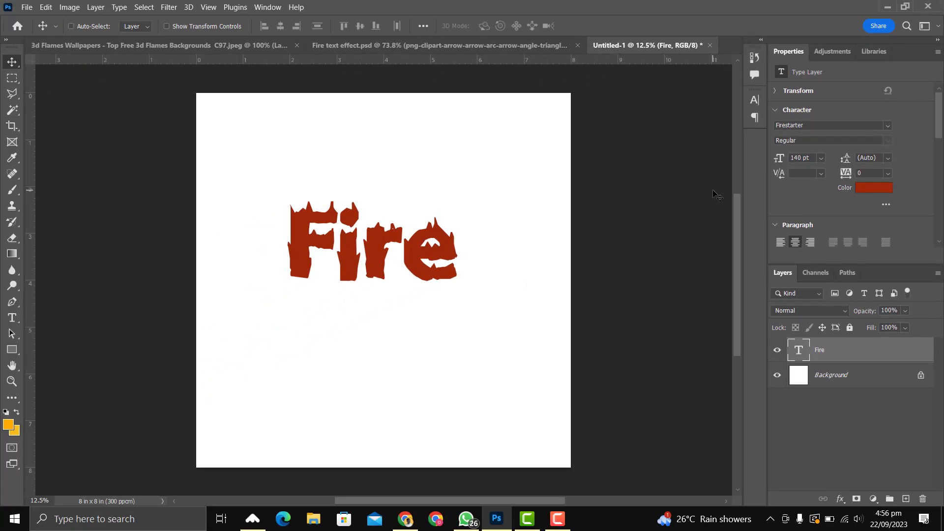
key("F10")
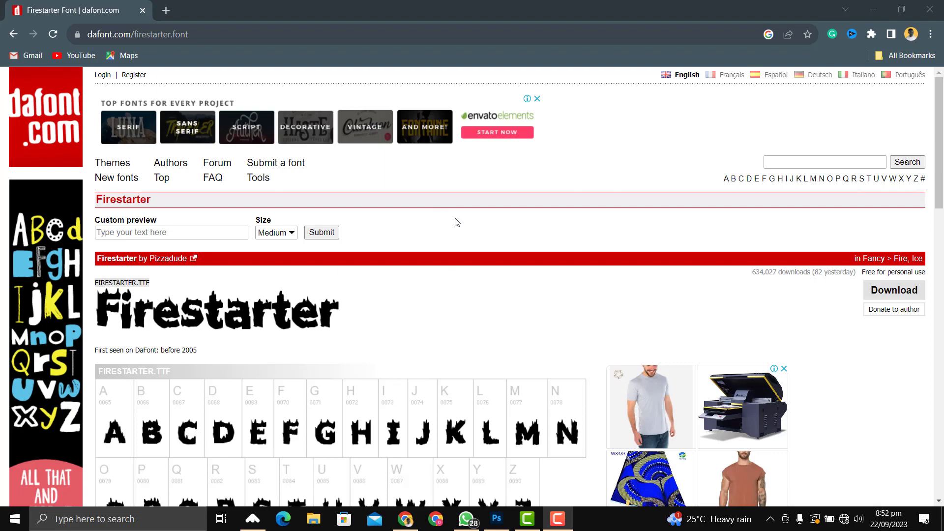
scroll(461, 212, "down", 15)
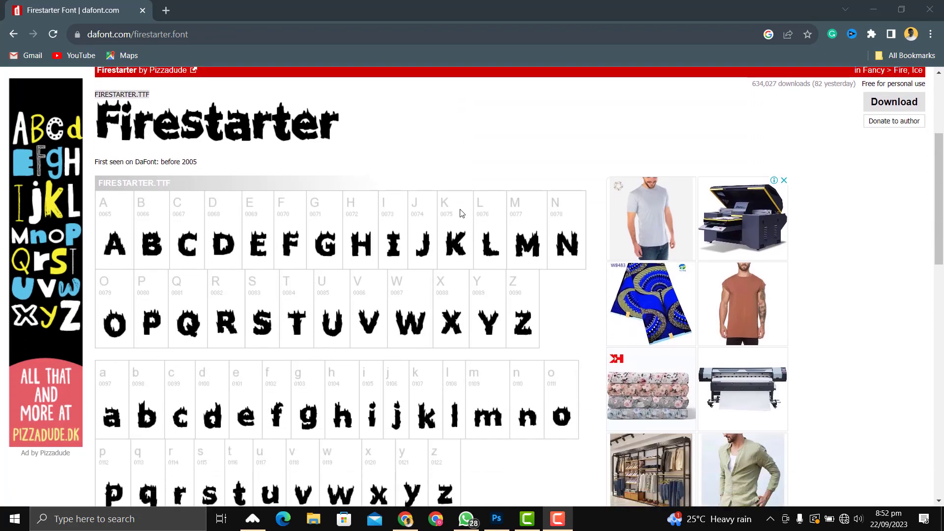
scroll(462, 213, "up", 15)
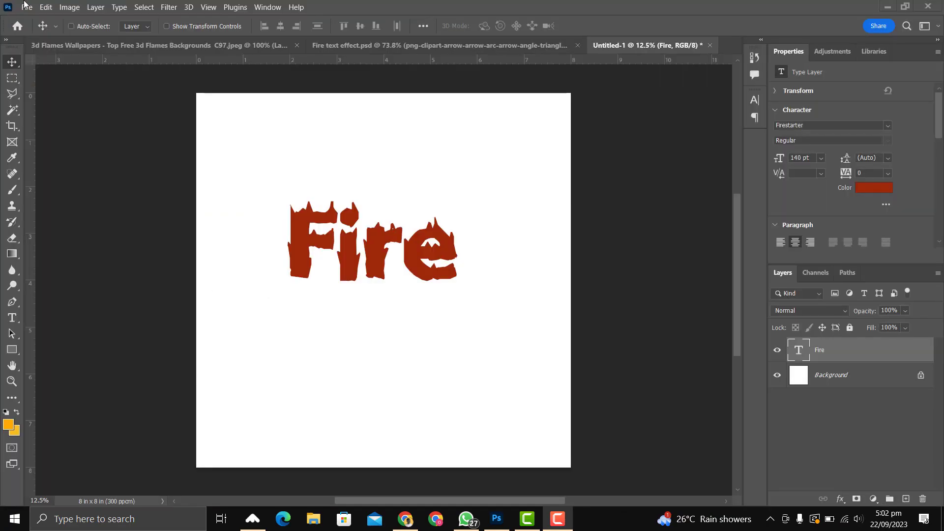
Place the Fire Destroyer iPhone Background image into the document as an embedded smart object.
left_click(45, 7)
left_click(27, 7)
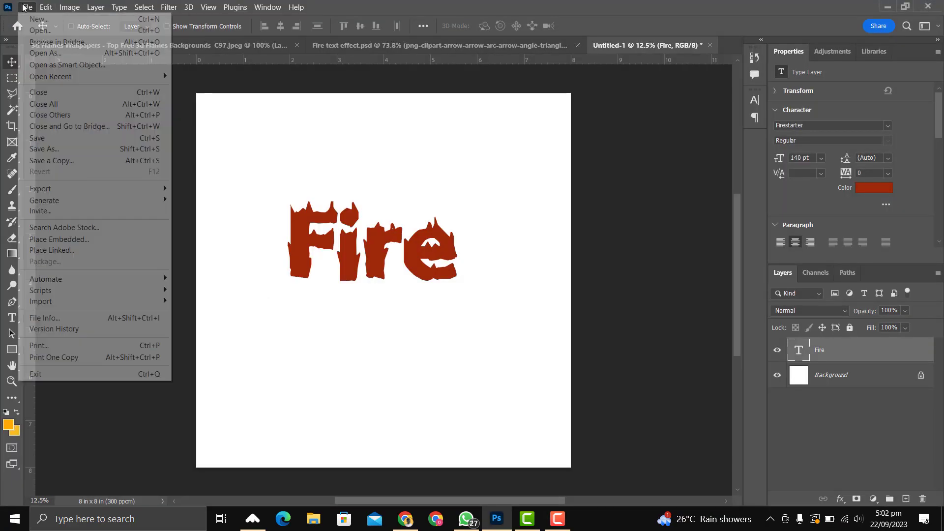
left_click(36, 239)
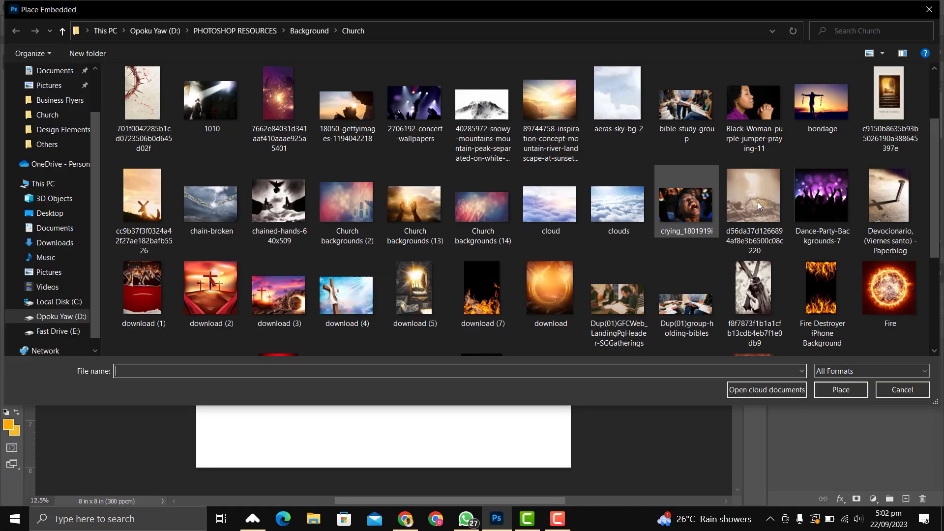
double_click(850, 291)
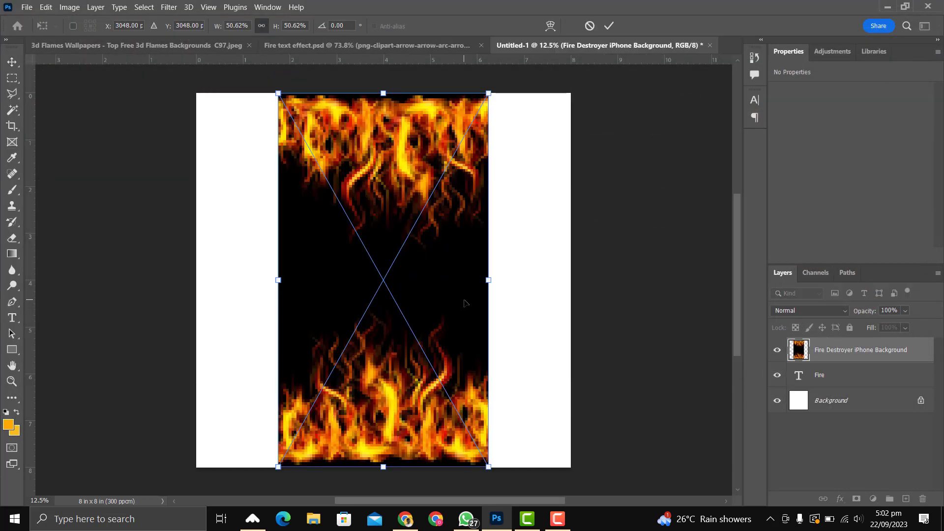
Move the flame image upward on the canvas and commit the placement.
left_click_drag(464, 303, 465, 228)
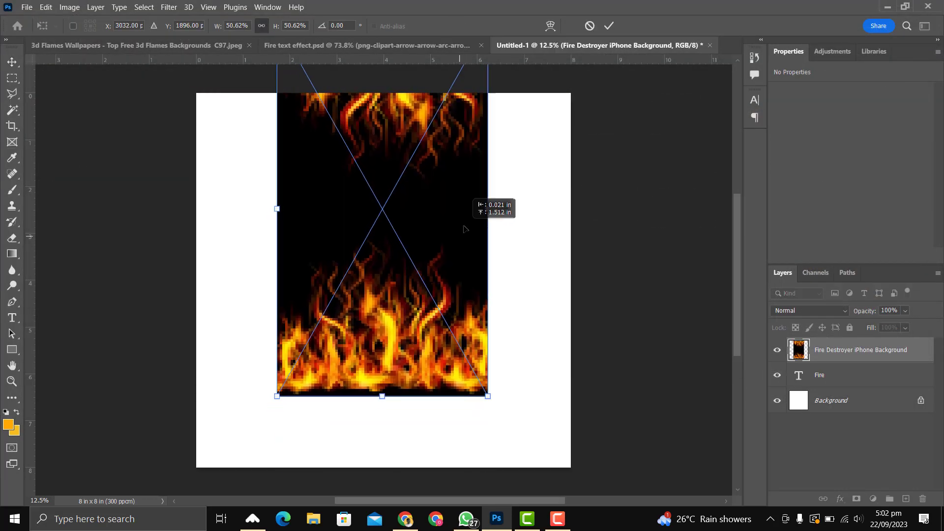
left_click(609, 28)
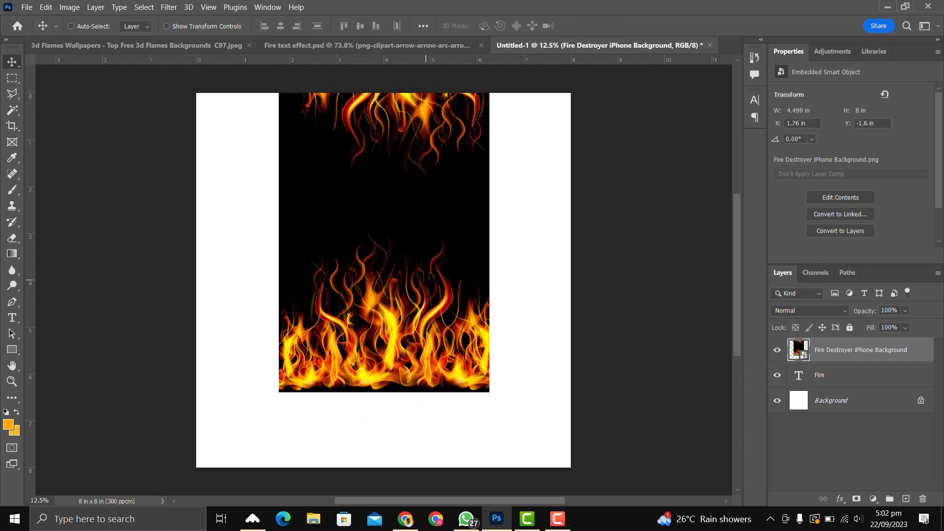
left_click_drag(429, 274, 430, 225)
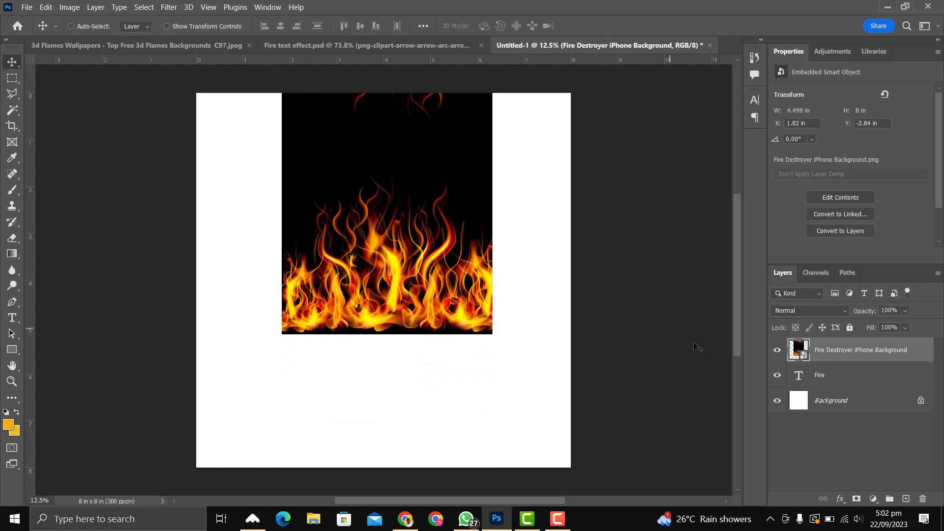
Clip the flame image to the Fire letters and shift it up-left inside them.
left_click(863, 361, "alt")
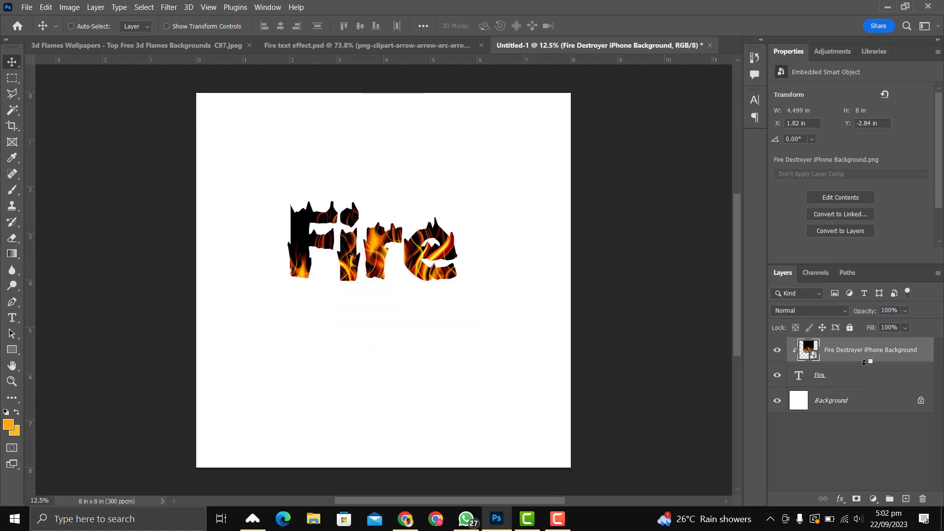
left_click_drag(436, 261, 406, 235)
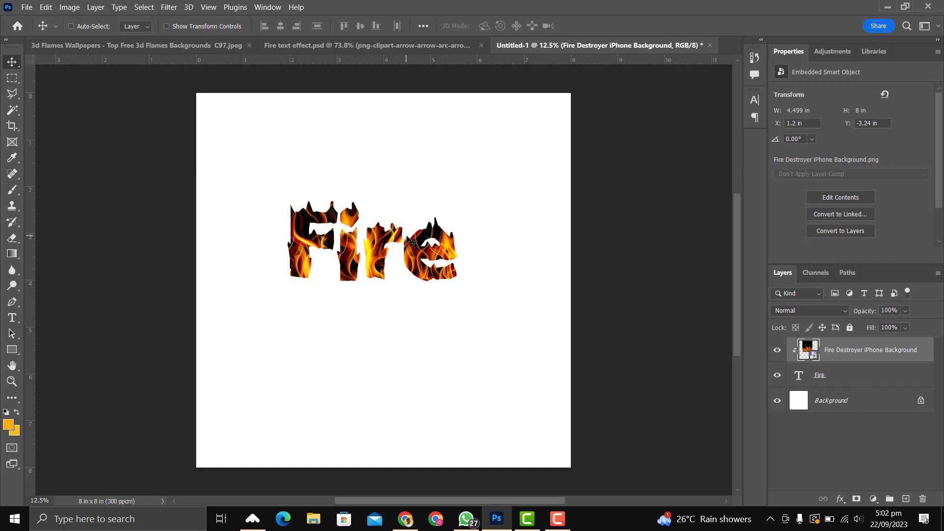
key("ctrl+y")
key("ctrl+y")
key("t")
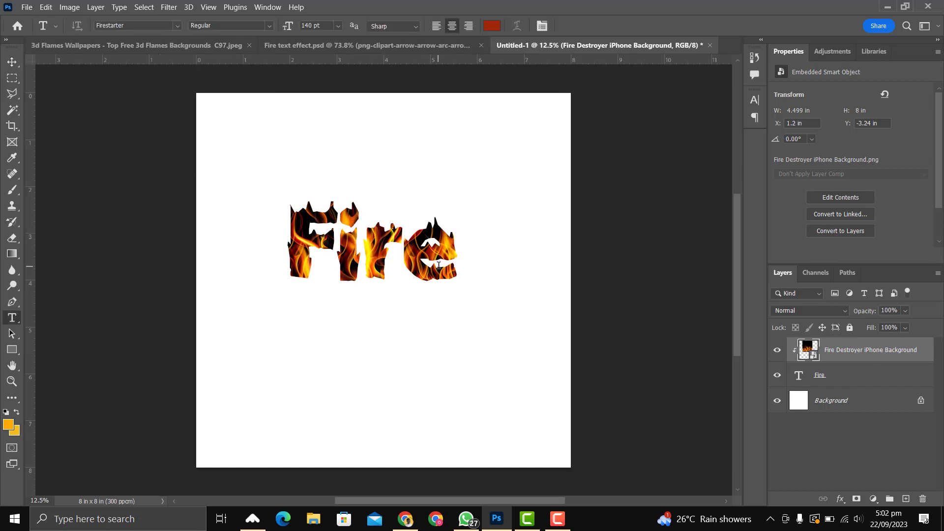
Free-transform the flame image, enlarging it to about 92% and repositioning it.
key("ctrl+t")
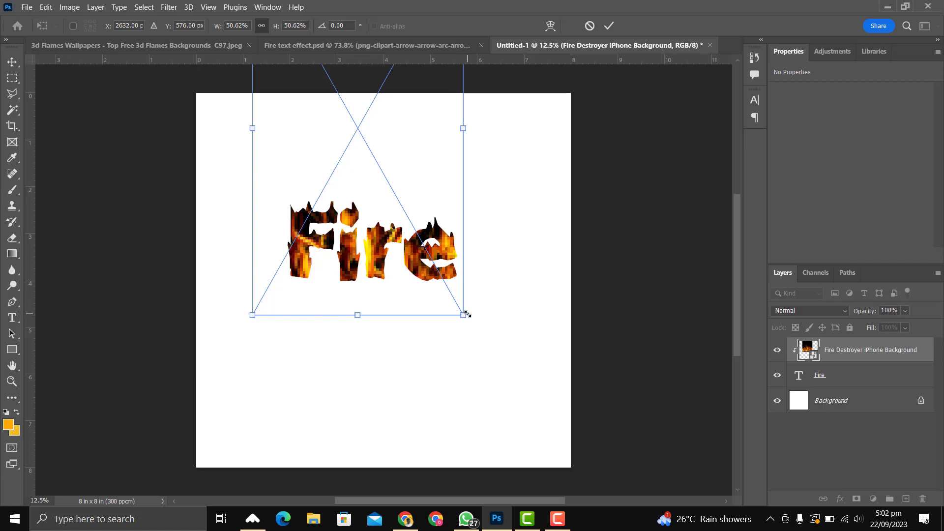
left_click_drag(481, 329, 639, 366)
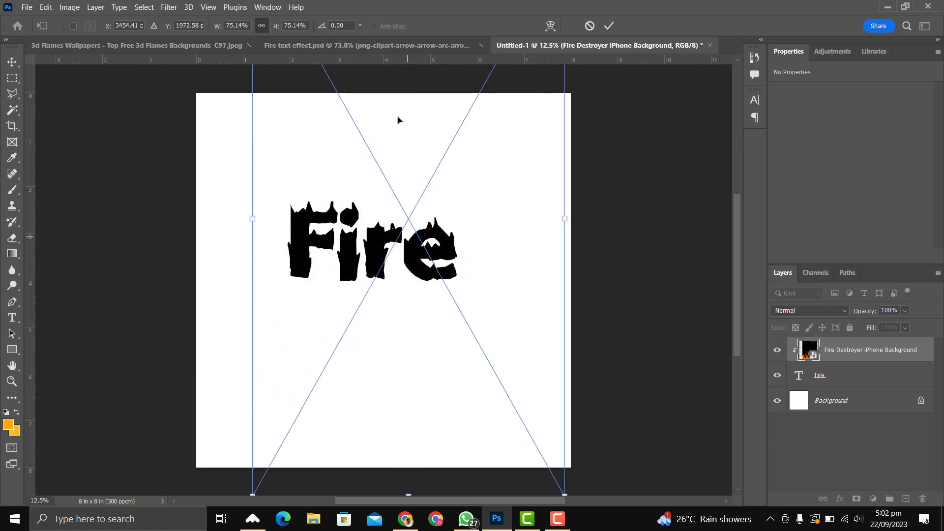
left_click_drag(398, 120, 373, 51)
left_click_drag(540, 305, 609, 426)
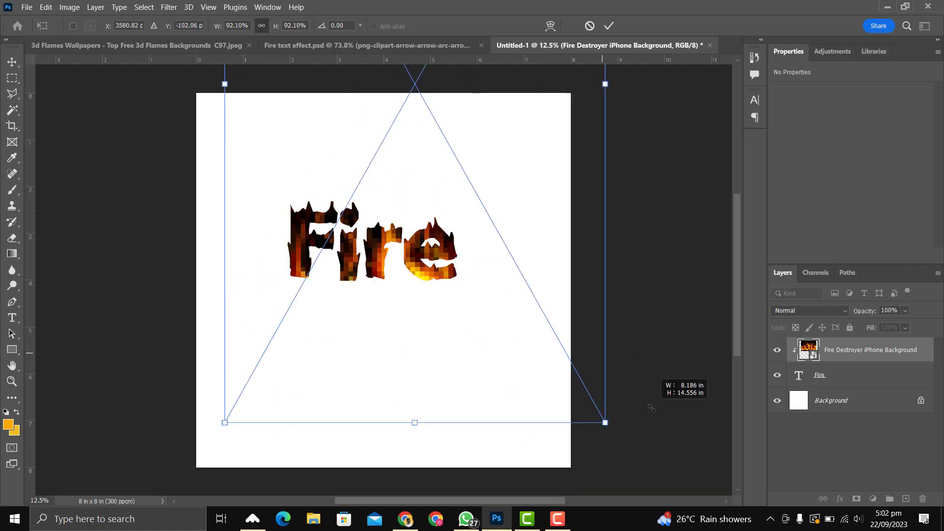
left_click_drag(517, 286, 473, 165)
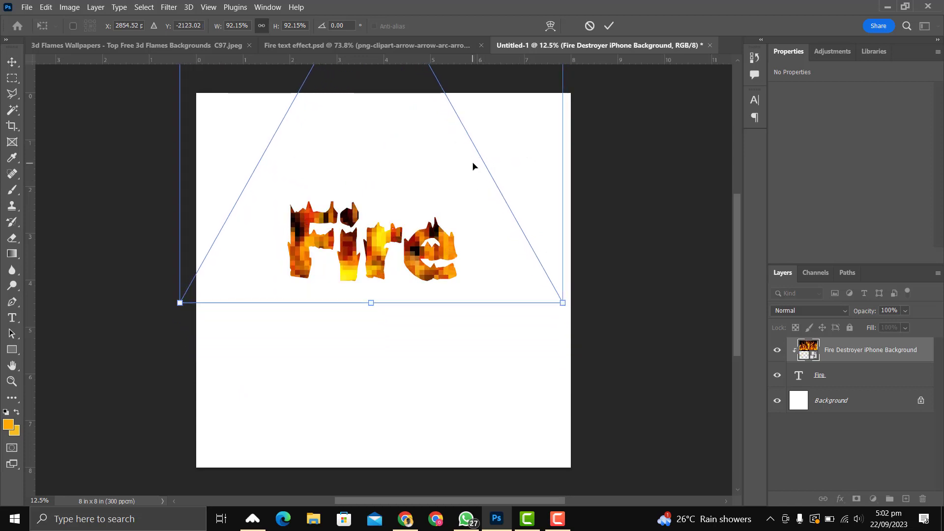
key("t")
Nudge the Fire text slightly lower on the canvas.
left_click(417, 268)
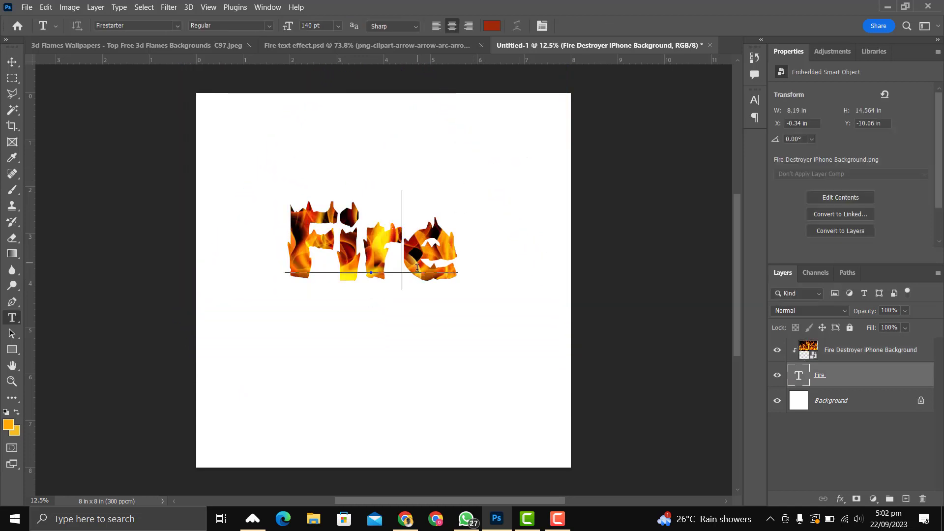
left_click(11, 62)
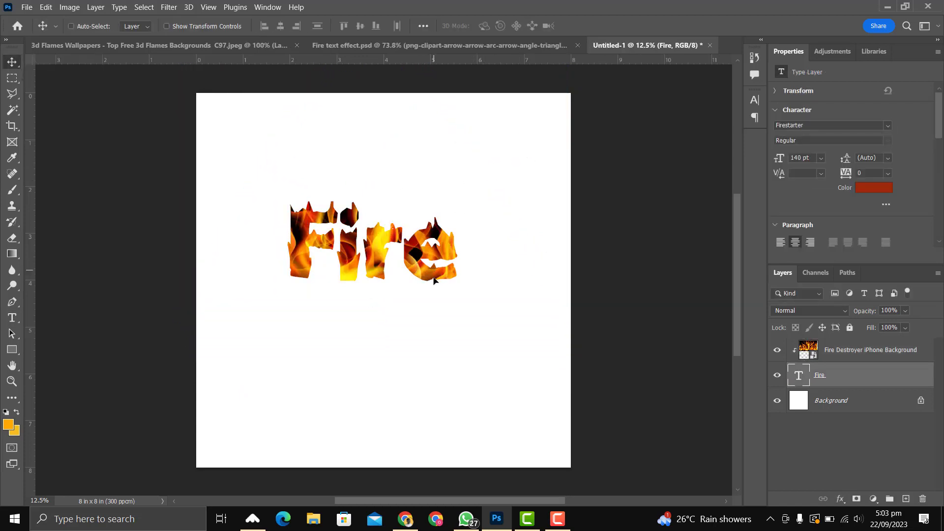
left_click_drag(436, 275, 440, 278)
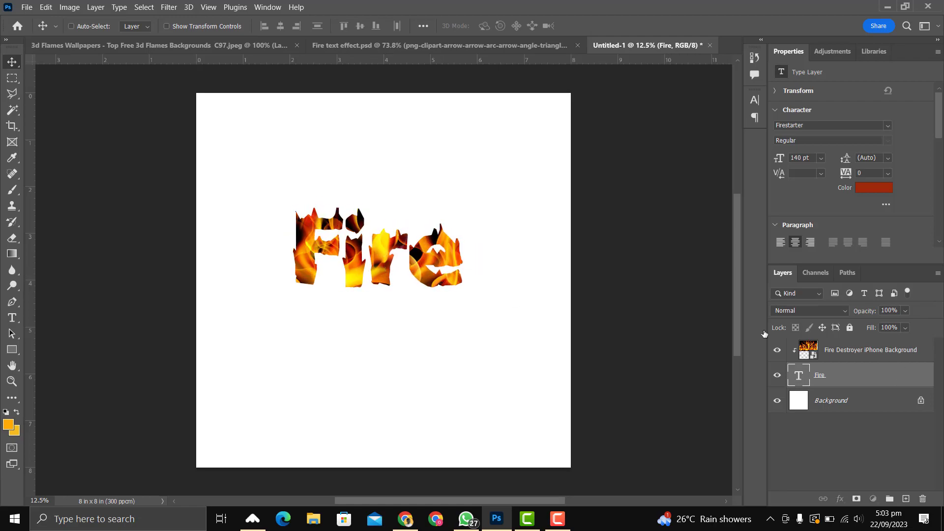
left_click(825, 356)
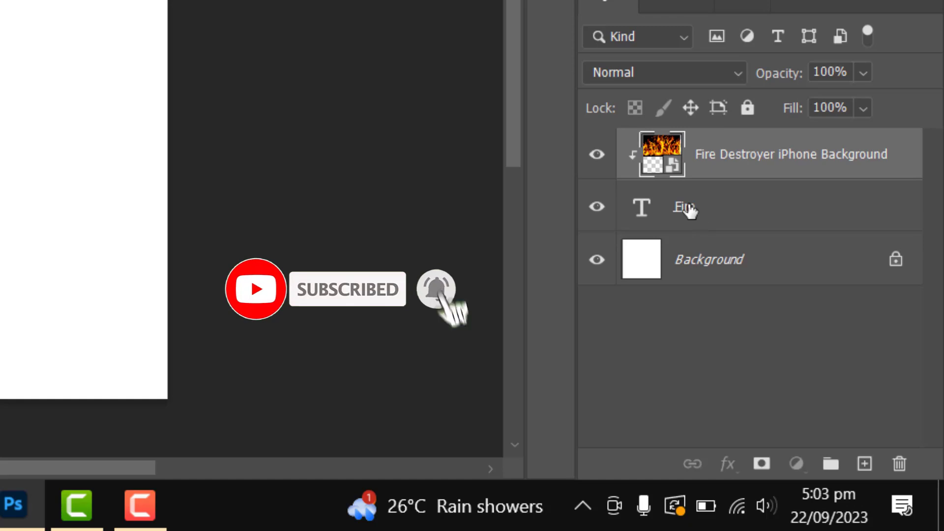
Add Bevel & Emboss to the Fire layer: Inner Bevel style, 251% depth, 2 px soften.
left_click(751, 210)
left_click(727, 463)
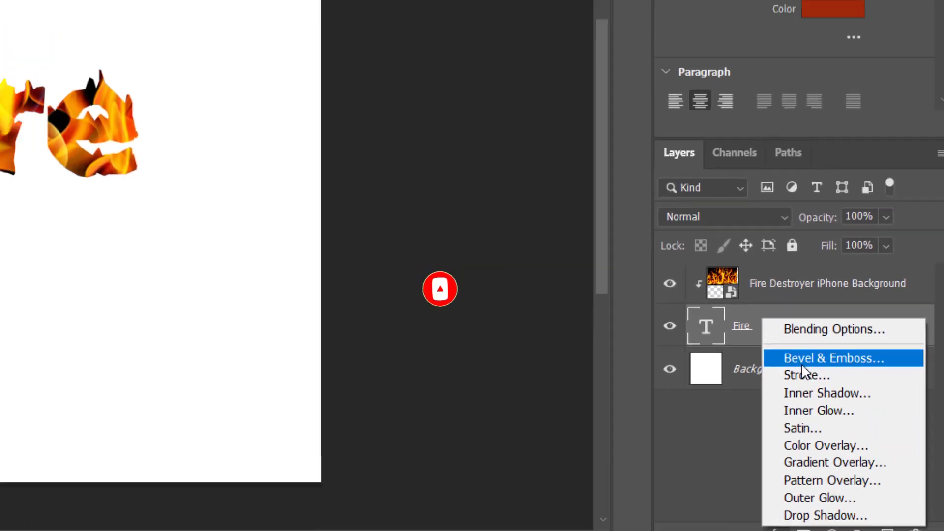
left_click(801, 366)
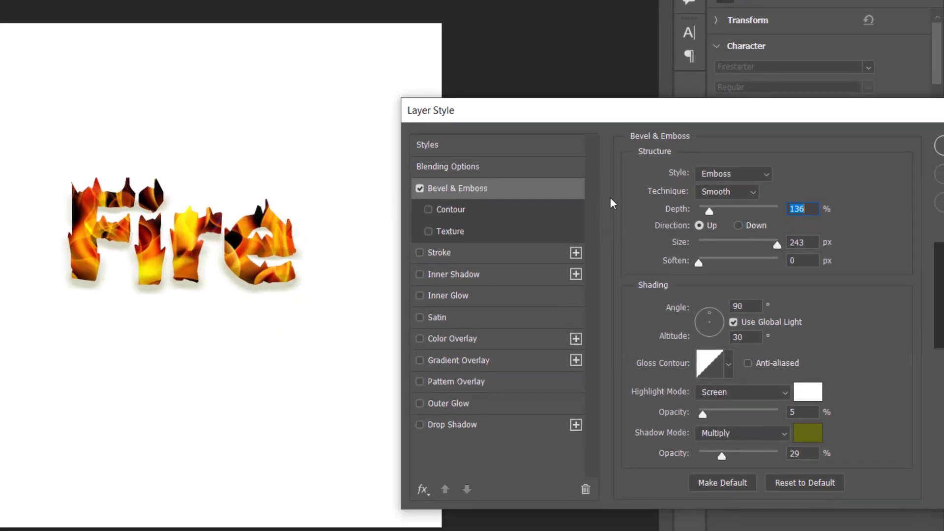
left_click(757, 173)
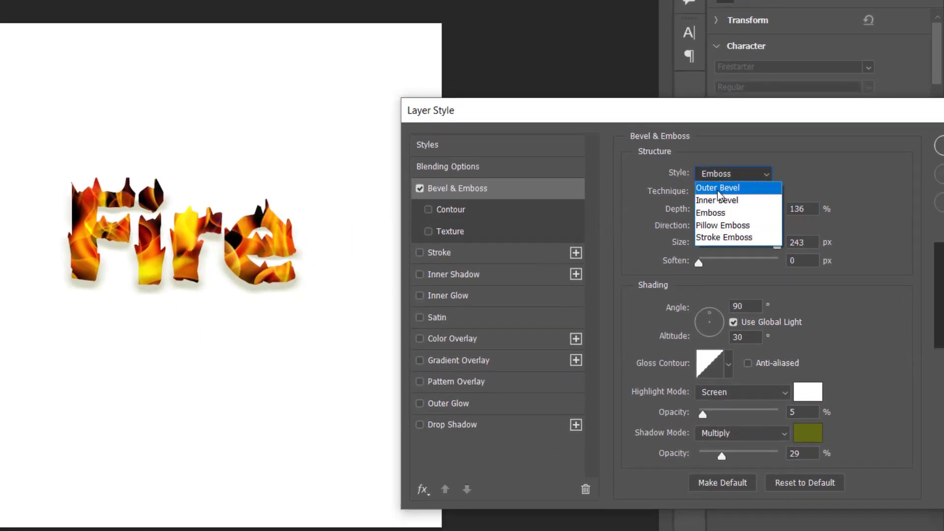
left_click(718, 190)
left_click(751, 170)
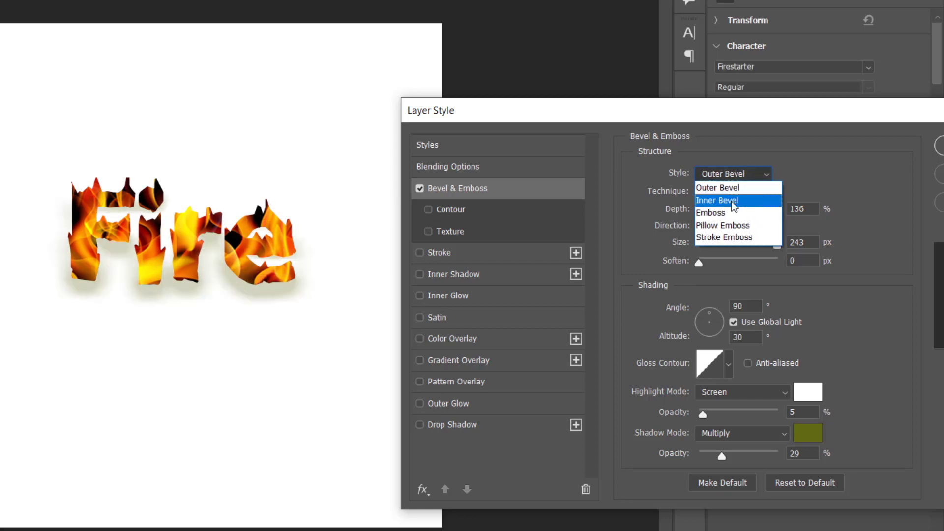
left_click(730, 203)
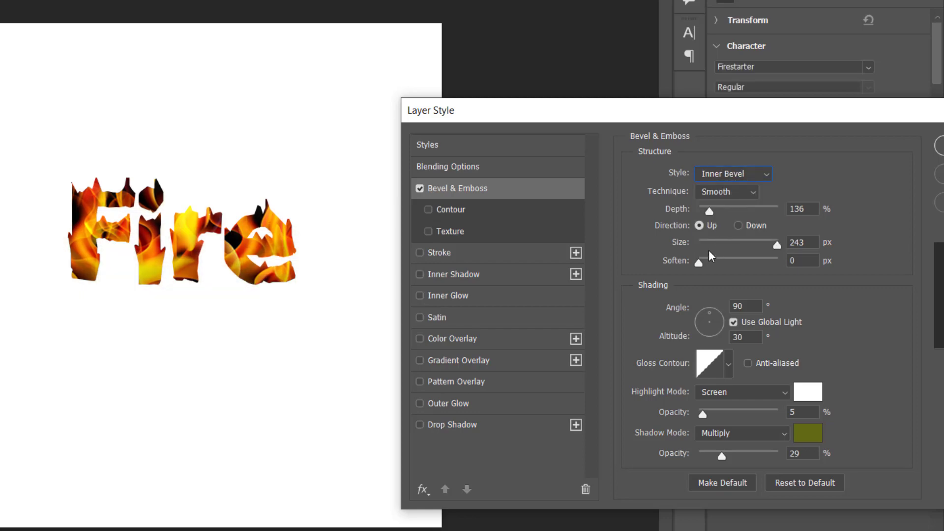
left_click_drag(713, 213, 718, 211)
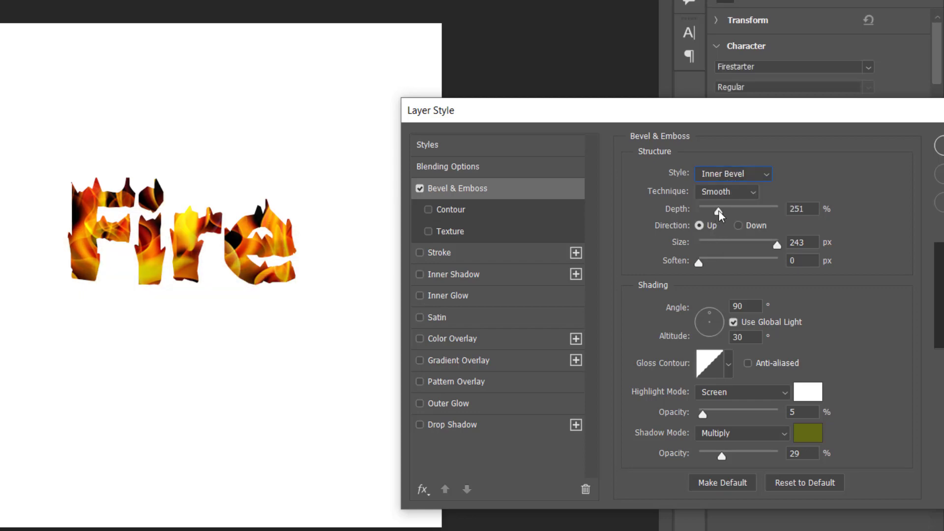
left_click(706, 264)
key("Return")
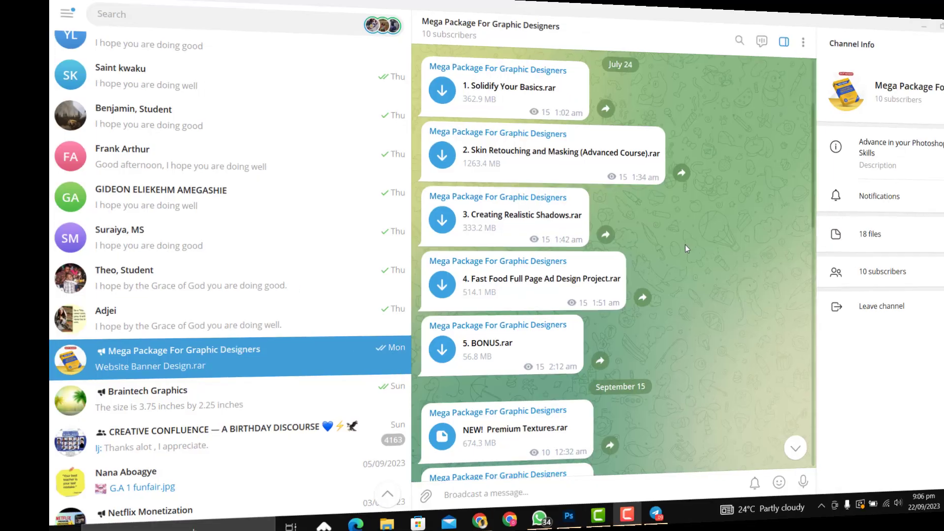
Scroll through the .rar files posted in the Mega Package For Graphic Designers channel.
scroll(648, 170, "down", 10)
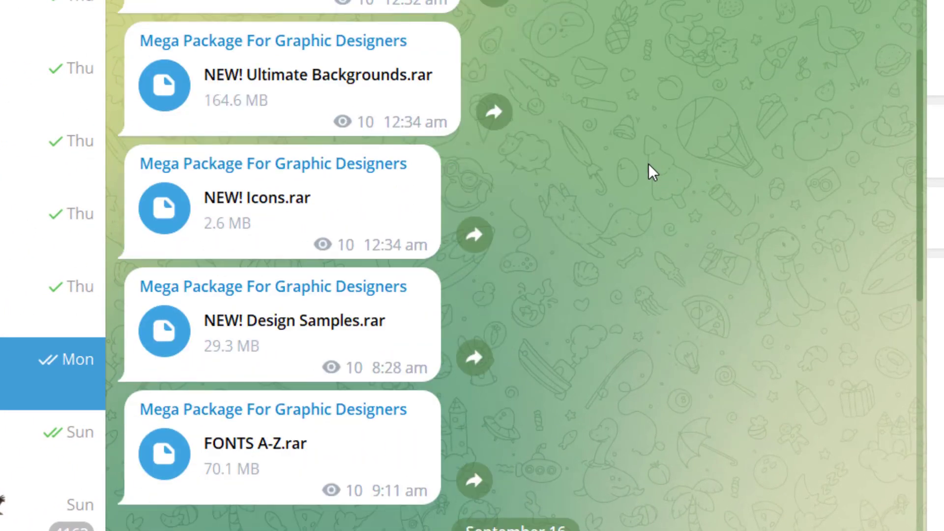
scroll(647, 165, "down", 10)
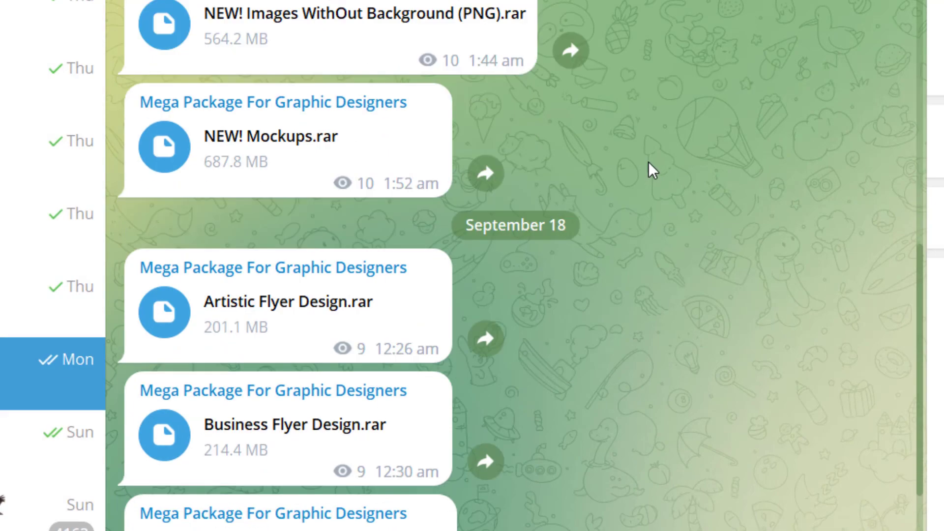
scroll(647, 162, "up", 10)
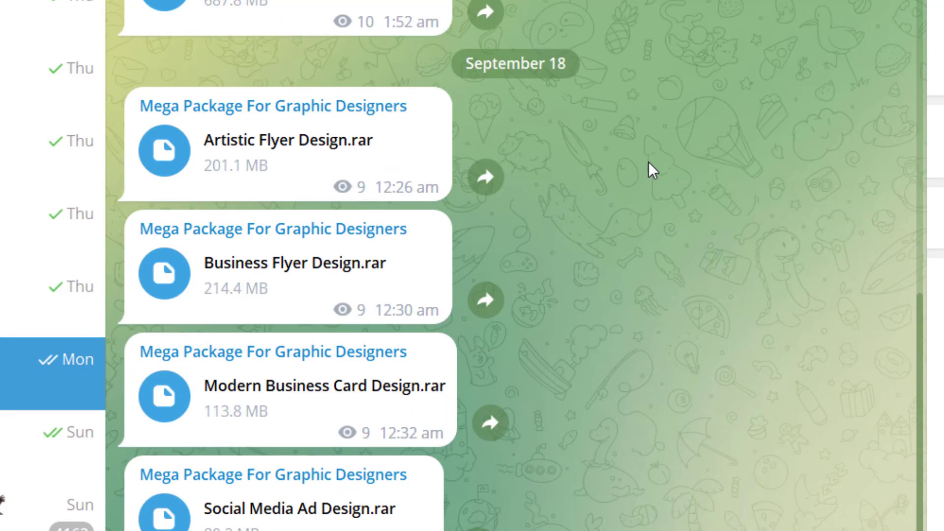
scroll(648, 169, "up", 10)
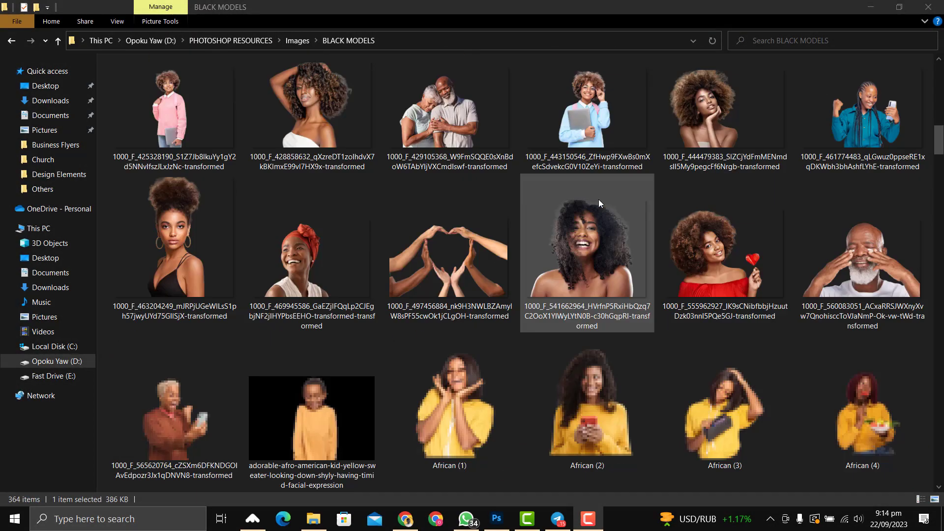
Scroll through the template thumbnails in the Design samples templates folder.
scroll(598, 203, "down", 15)
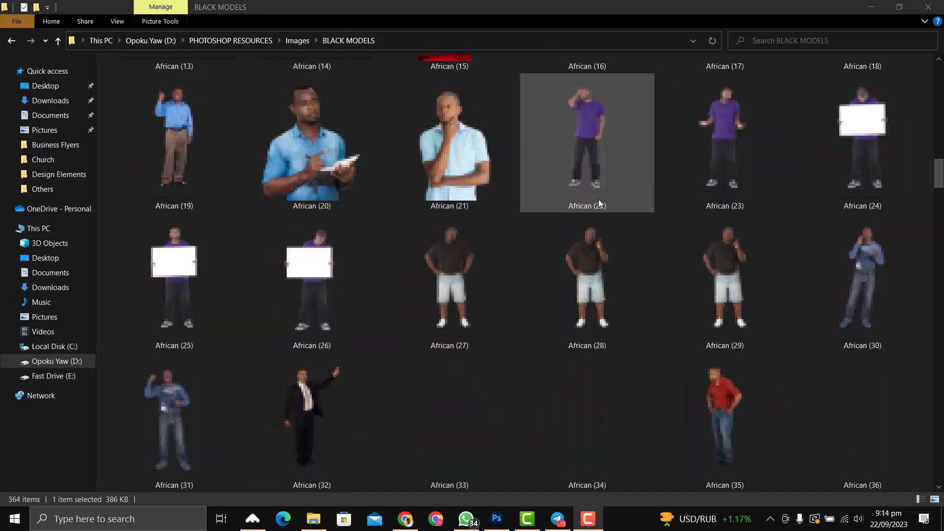
scroll(598, 199, "down", 15)
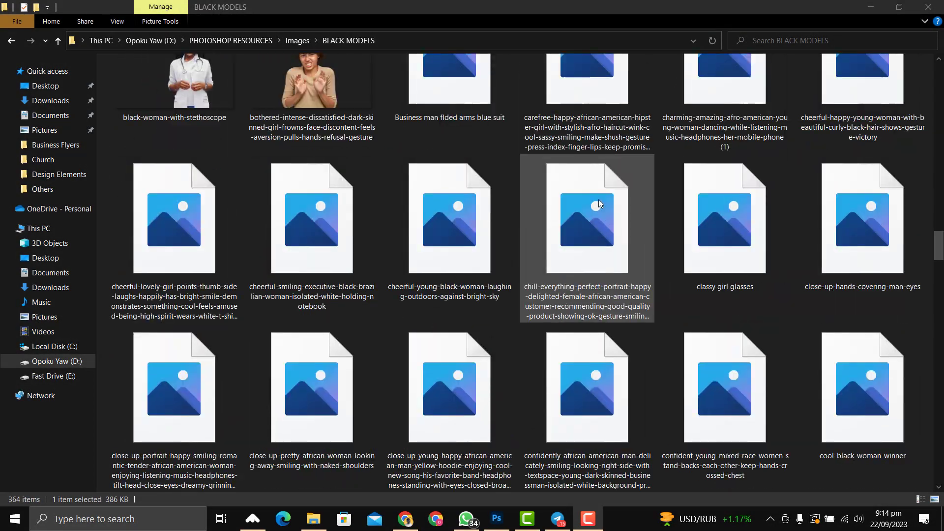
scroll(523, 169, "down", 20)
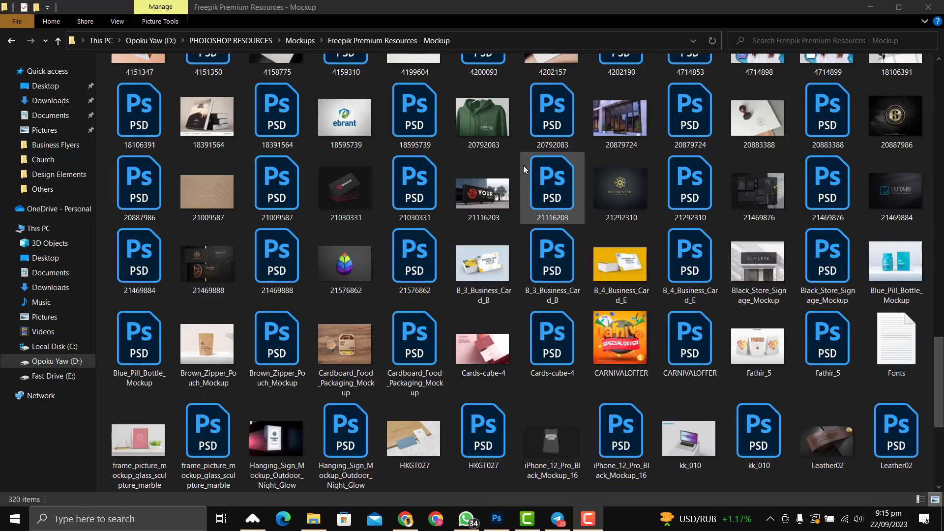
scroll(523, 169, "down", 5)
scroll(523, 169, "up", 10)
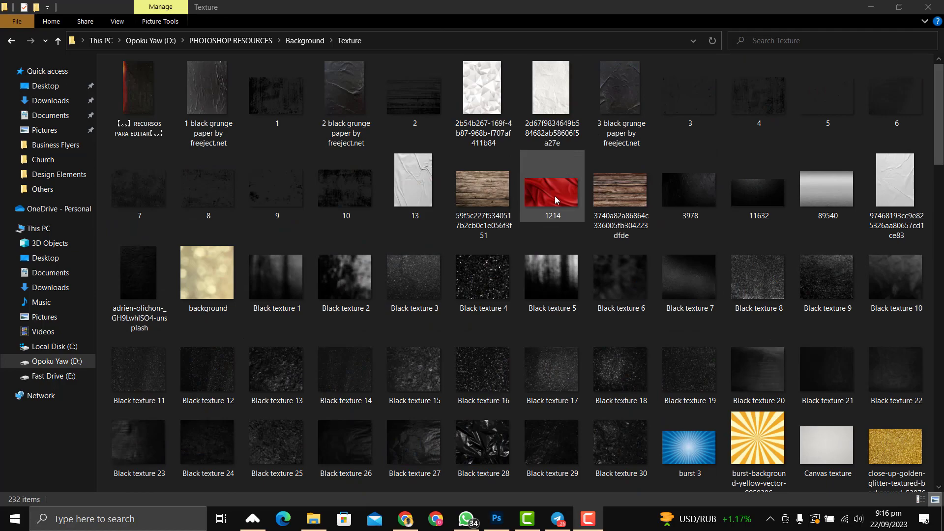
scroll(555, 198, "down", 15)
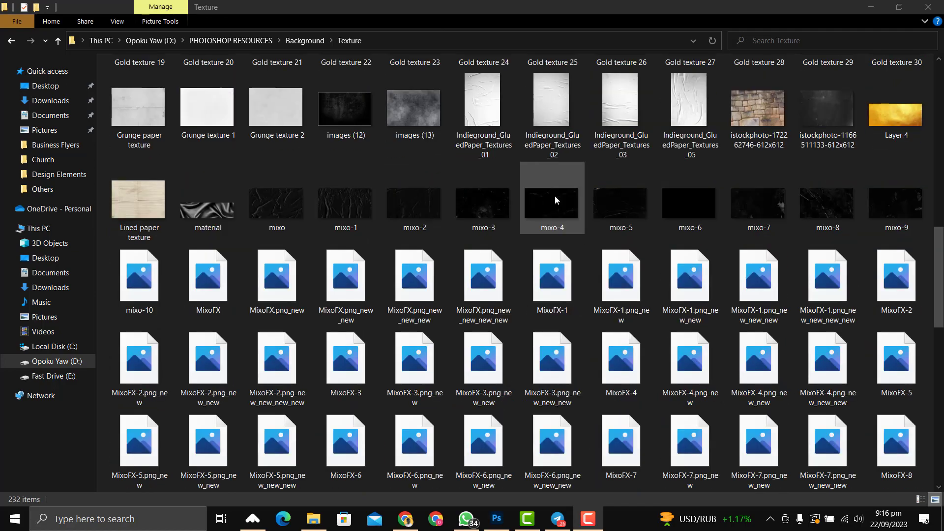
scroll(554, 197, "up", 10)
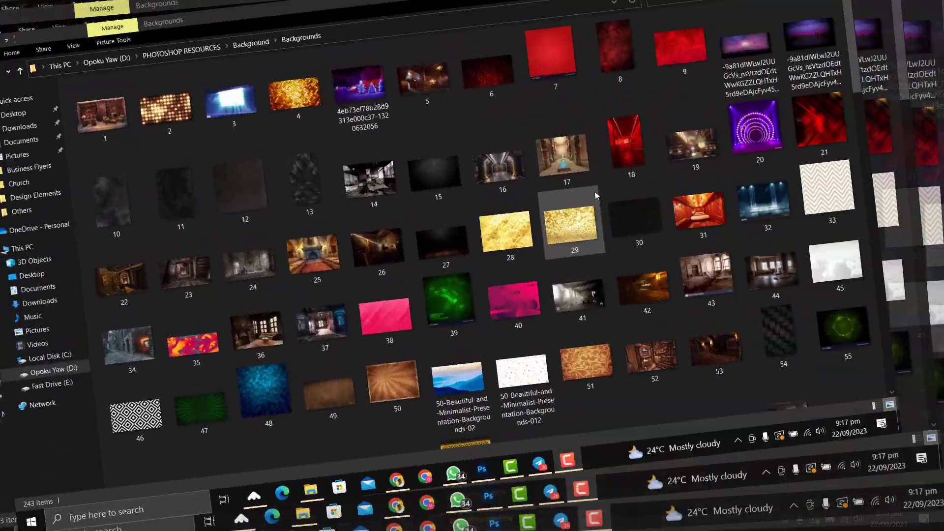
scroll(649, 238, "down", 15)
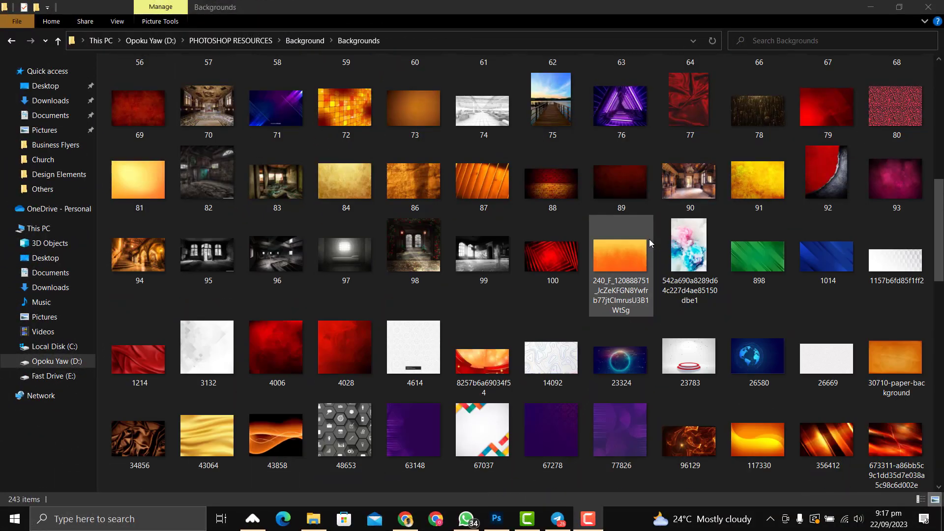
scroll(649, 239, "down", 15)
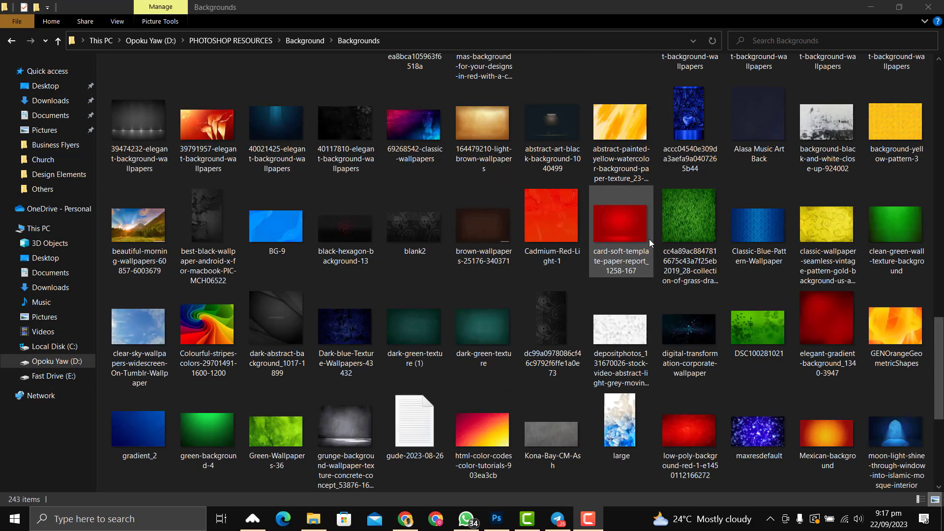
scroll(648, 239, "up", 5)
scroll(649, 239, "up", 15)
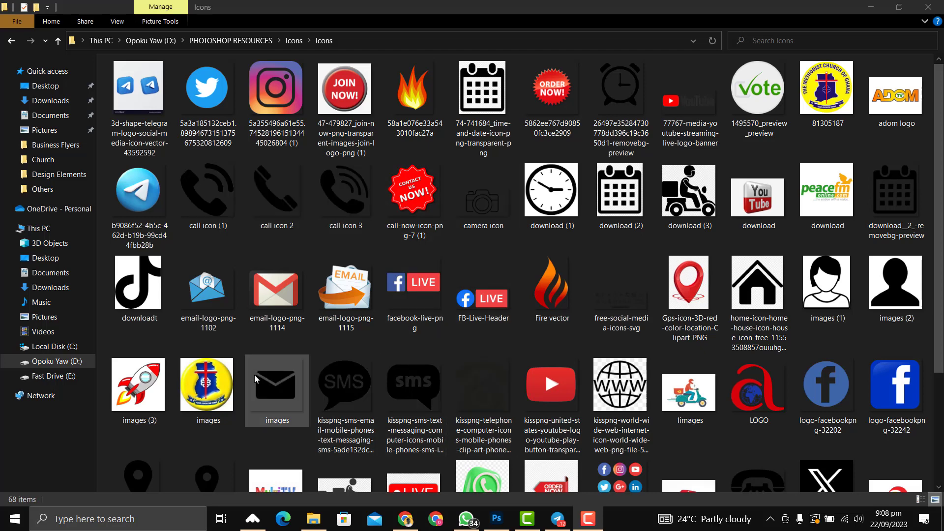
scroll(279, 447, "down", 3)
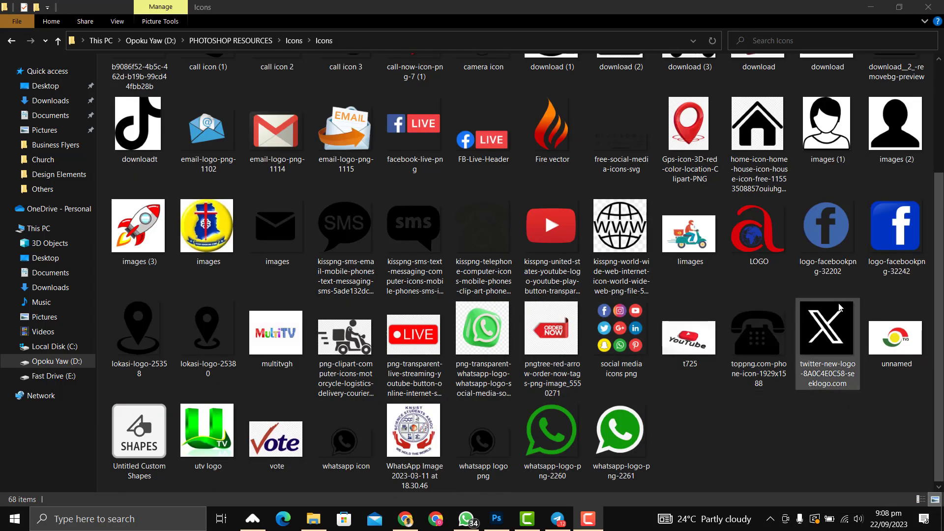
scroll(838, 307, "up", 3)
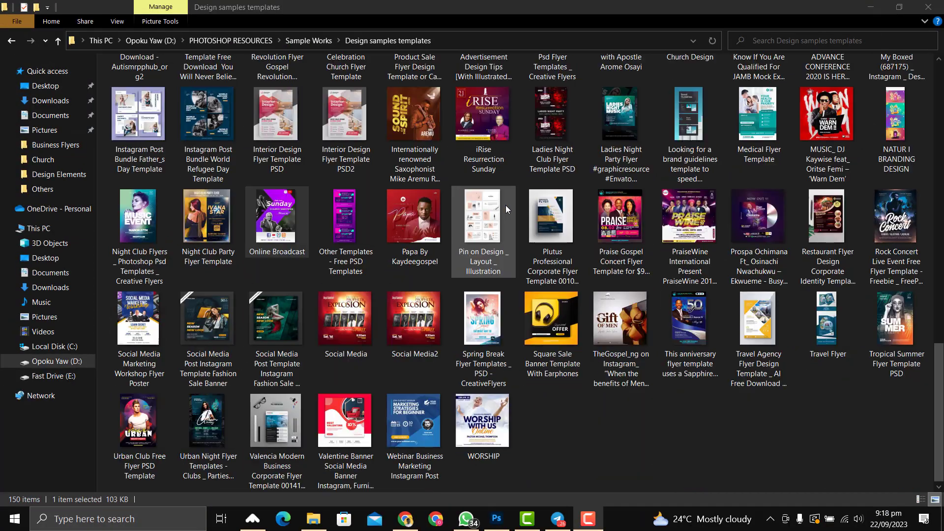
scroll(505, 204, "up", 8)
scroll(506, 205, "down", 8)
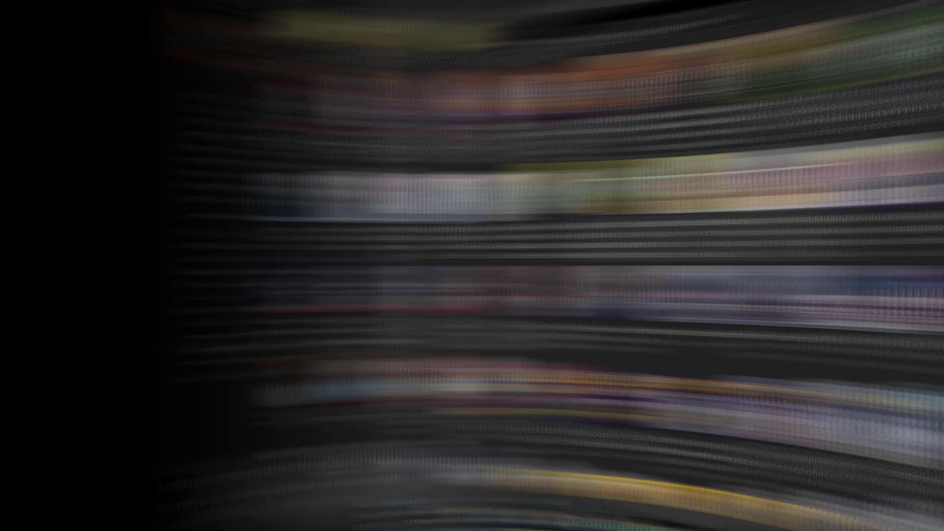
scroll(505, 205, "down", 6)
scroll(506, 205, "up", 8)
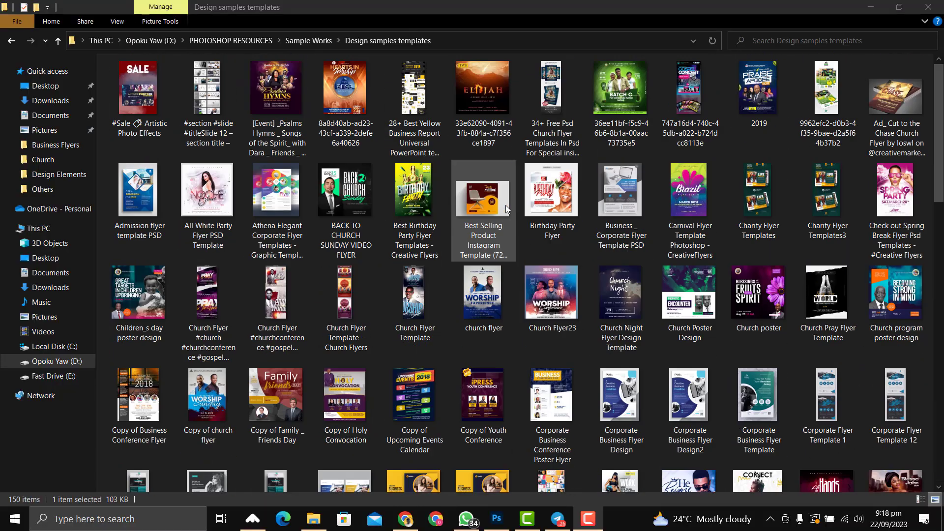
scroll(505, 205, "down", 8)
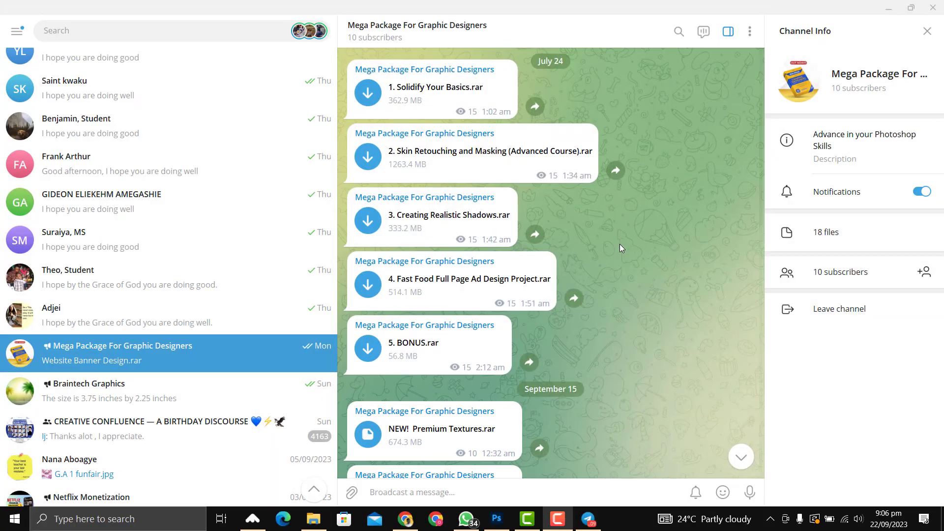
scroll(620, 248, "down", 7)
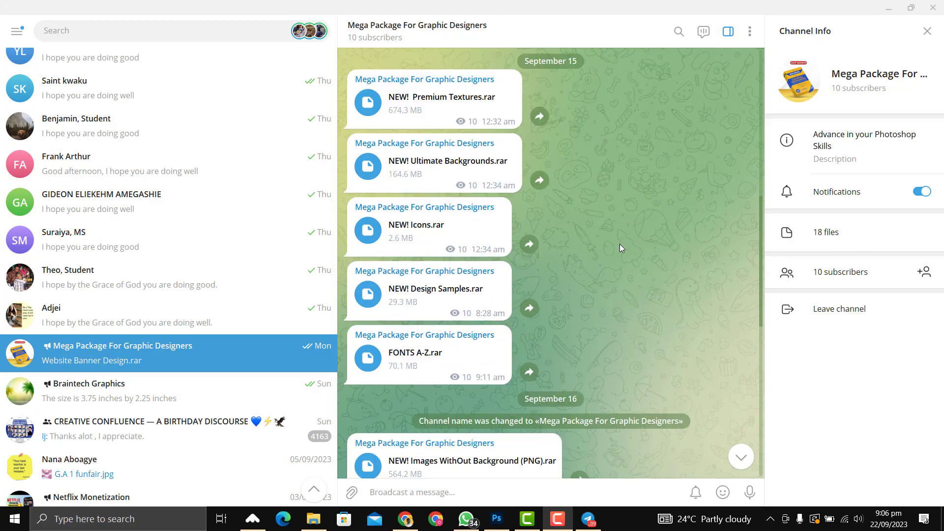
scroll(619, 244, "down", 8)
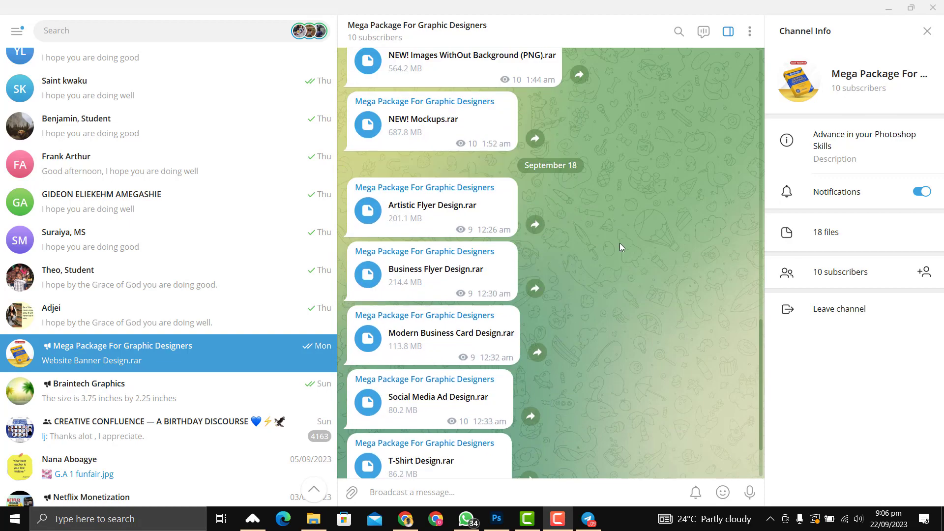
scroll(620, 246, "down", 2)
scroll(619, 246, "up", 9)
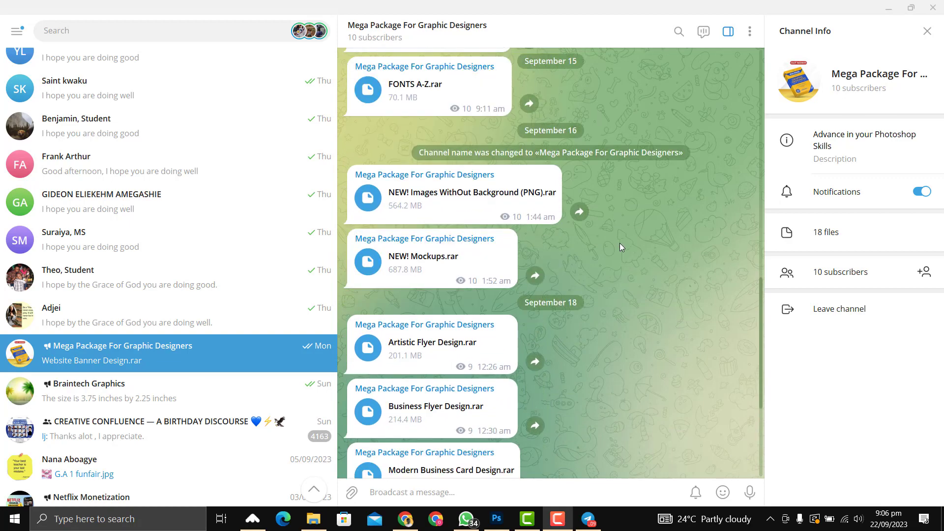
scroll(619, 243, "up", 10)
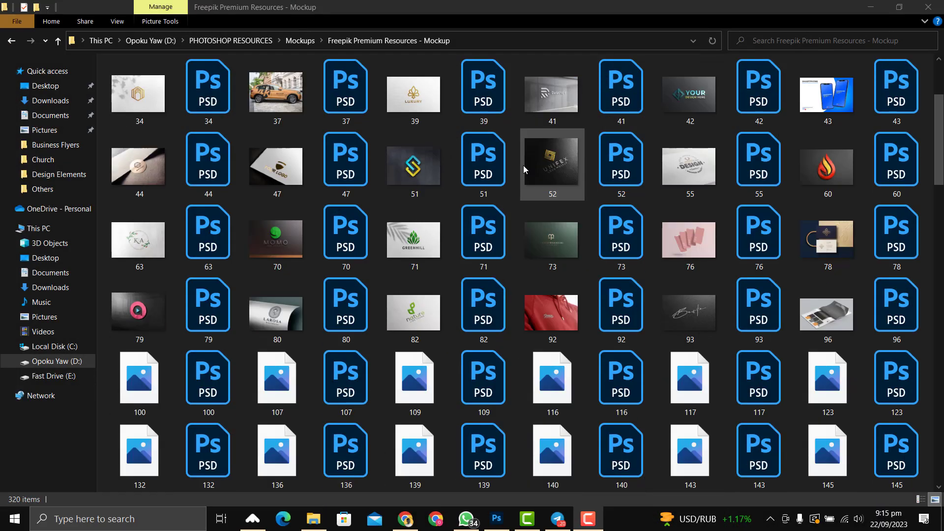
Scroll through the cut-out model photos in the BLACK MODELS folder.
scroll(523, 165, "down", 15)
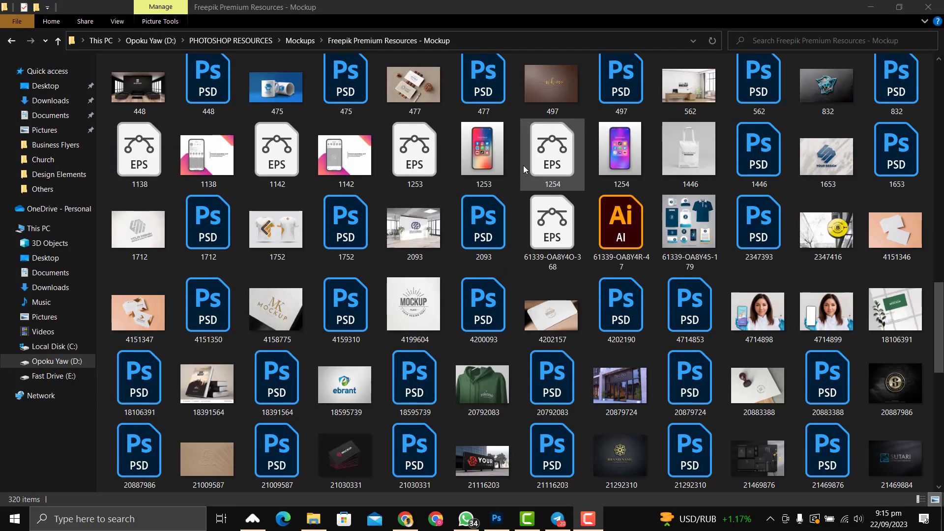
scroll(523, 165, "down", 7)
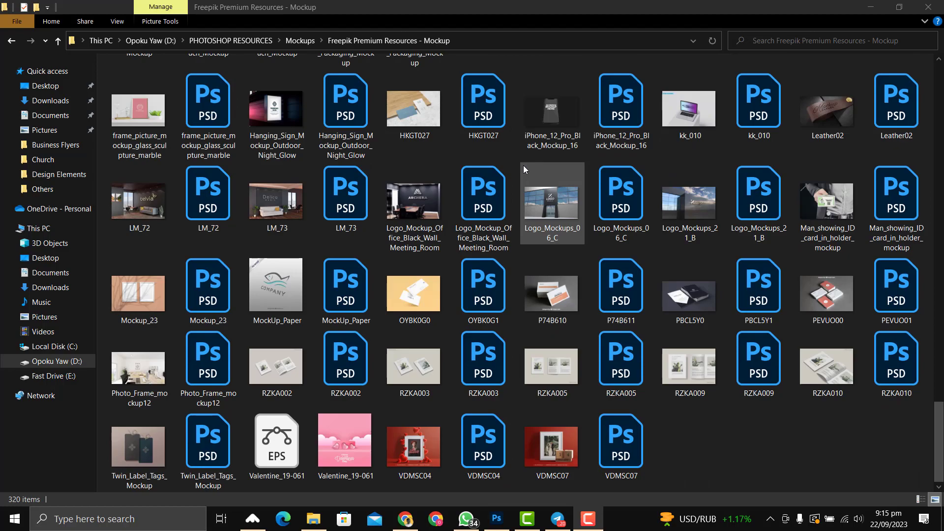
scroll(523, 165, "up", 15)
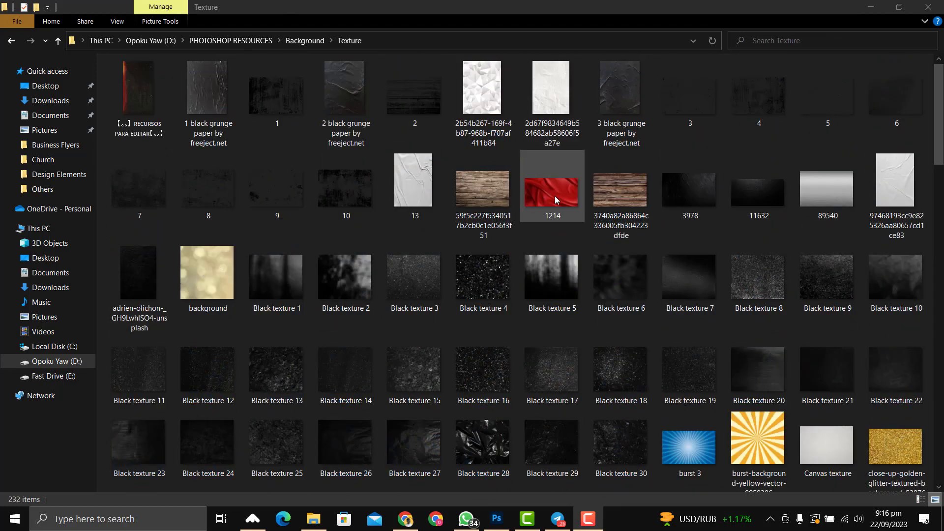
scroll(554, 196, "down", 15)
scroll(554, 196, "down", 5)
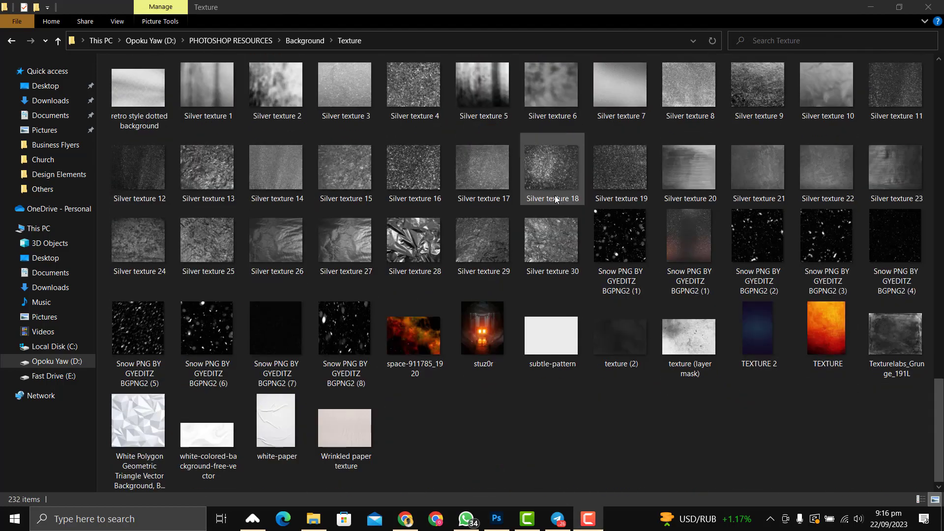
scroll(554, 195, "up", 15)
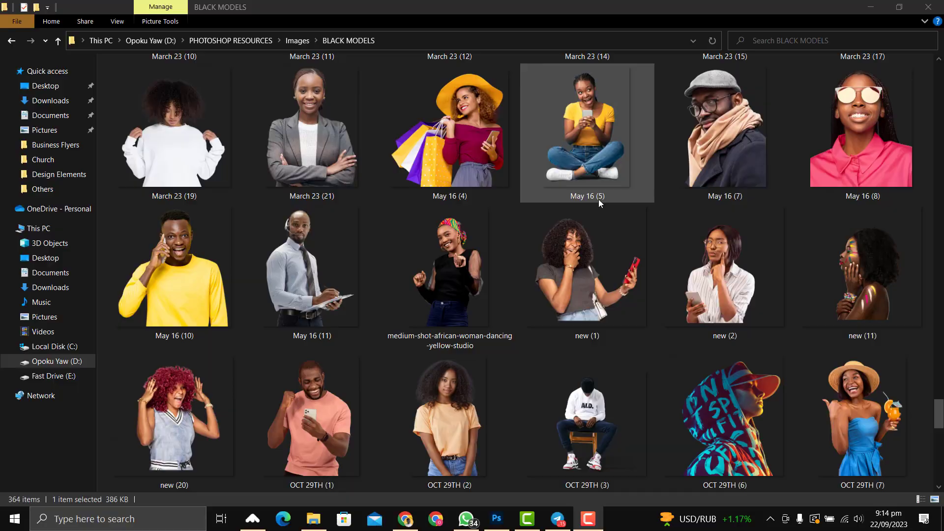
scroll(598, 199, "up", 10)
scroll(598, 199, "down", 5)
scroll(598, 199, "down", 10)
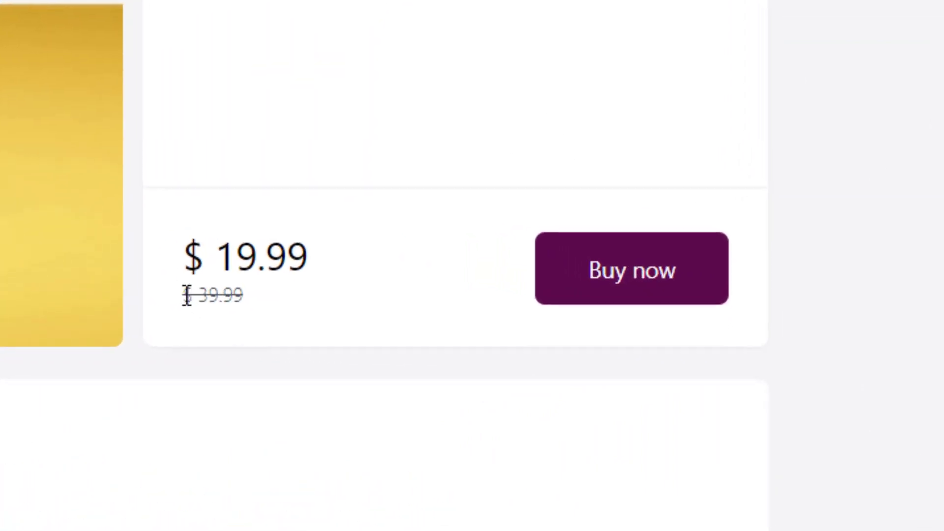
Highlight the $ 39.99 and $ 19.99 prices, then the GH¢ 149.99 and 47.99 prices.
left_click_drag(564, 347, 581, 353)
left_click_drag(229, 311, 250, 308)
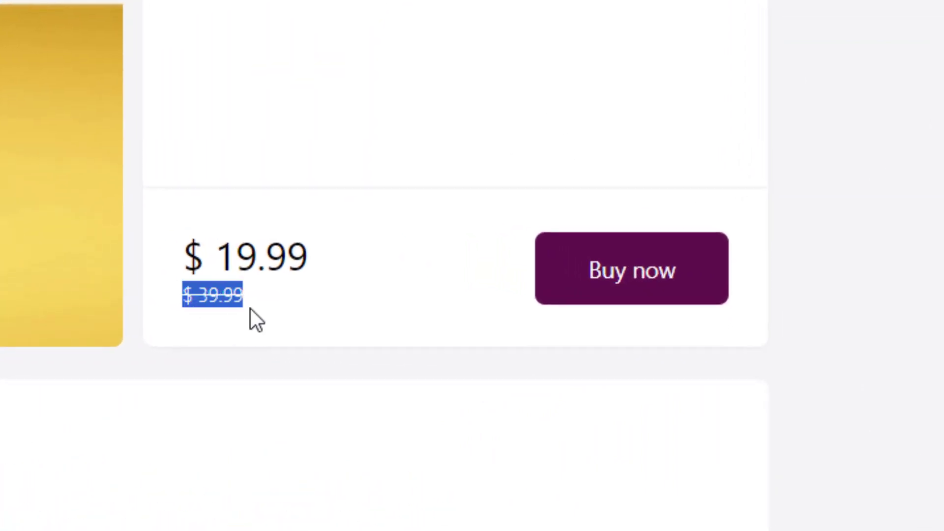
left_click_drag(204, 256, 330, 282)
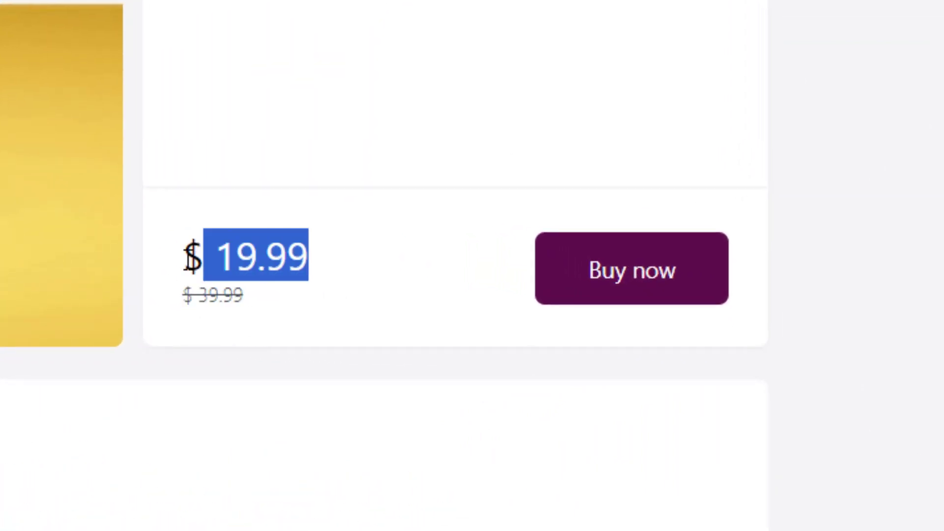
left_click_drag(182, 261, 302, 269)
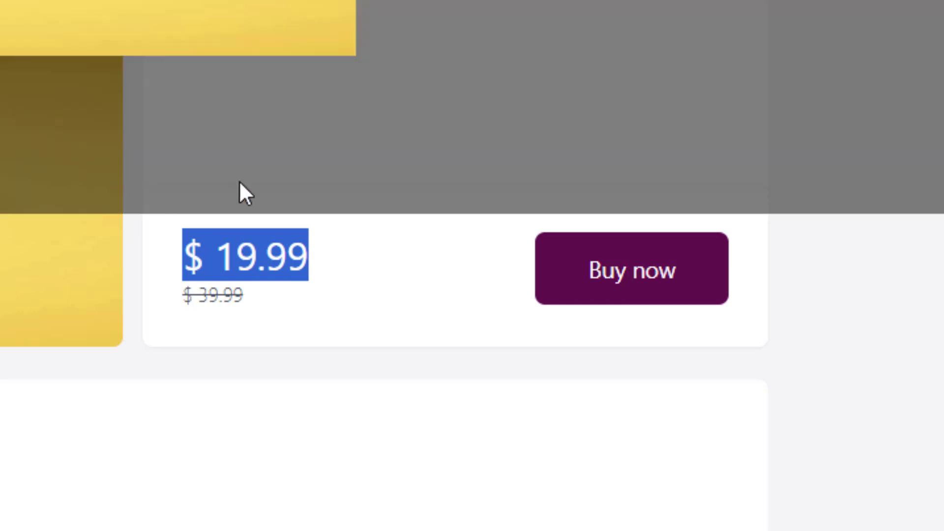
left_click(231, 326)
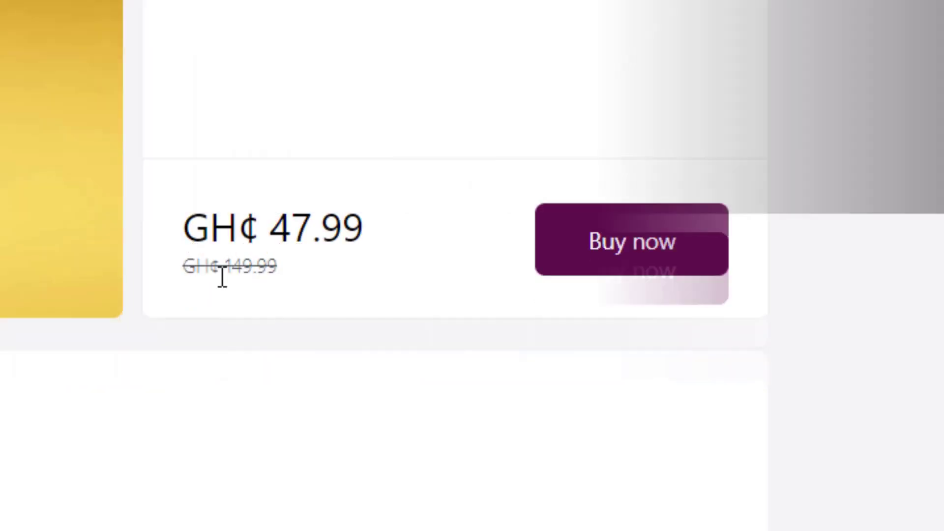
left_click_drag(187, 265, 385, 238)
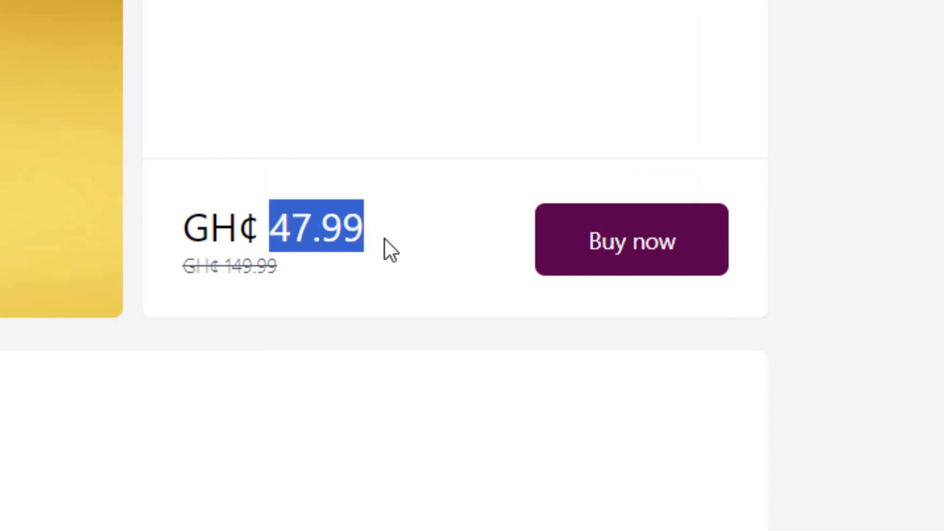
left_click(316, 279)
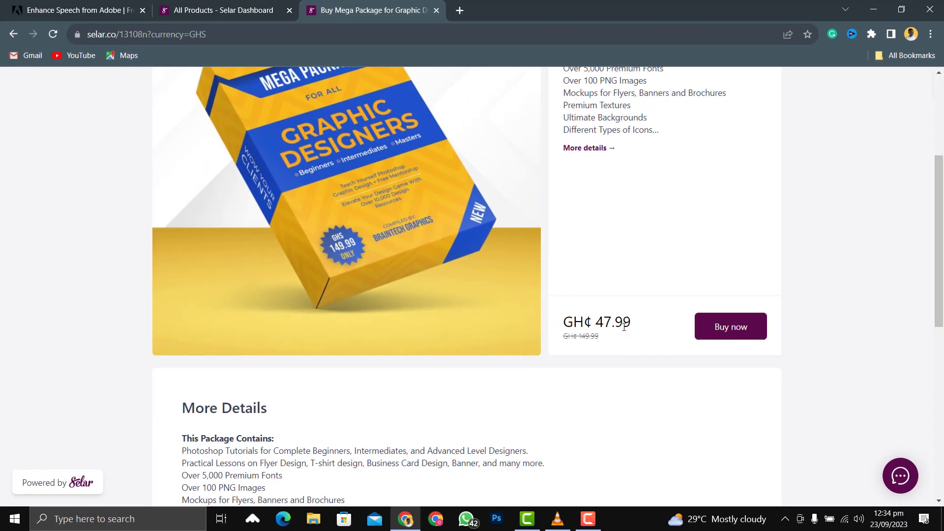